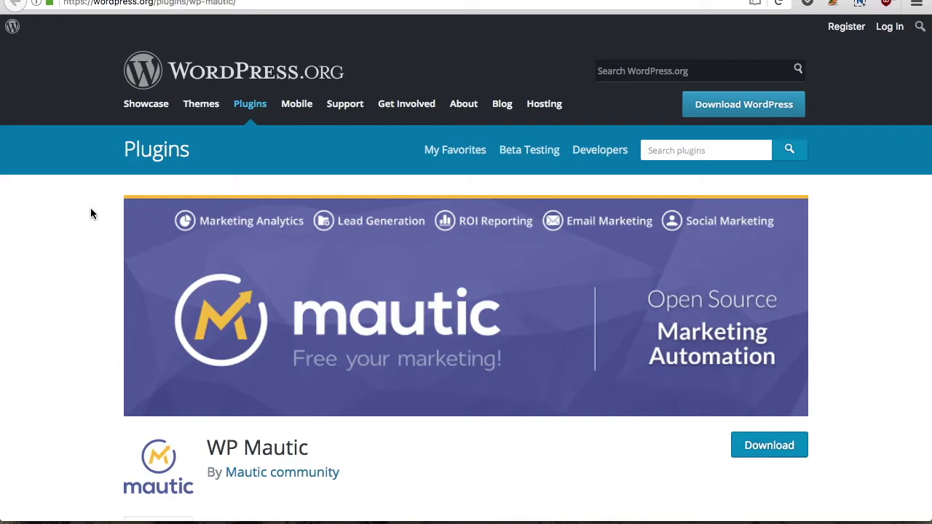
# Search Add New plugins for 'wp mautic', then install and activate WP Mautic.
pyautogui.scroll(-3, 91, 209)
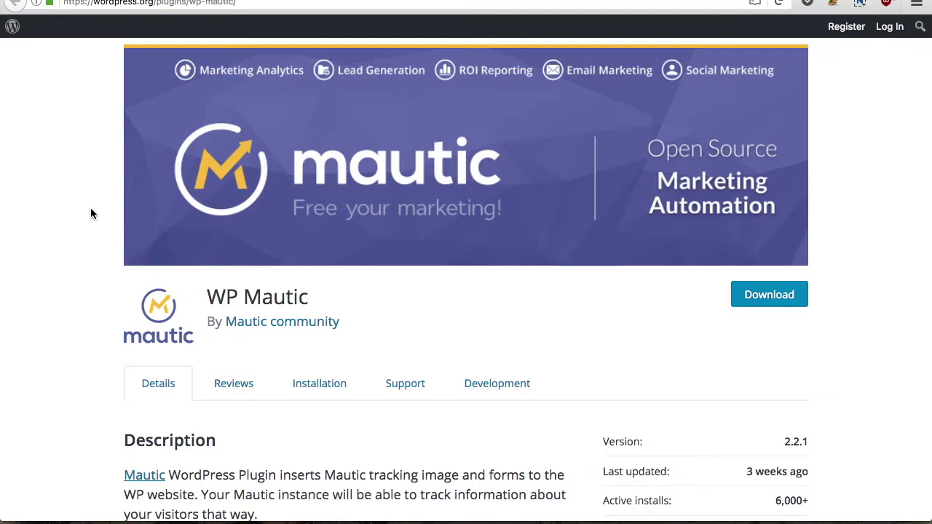
pyautogui.scroll(3, 91, 210)
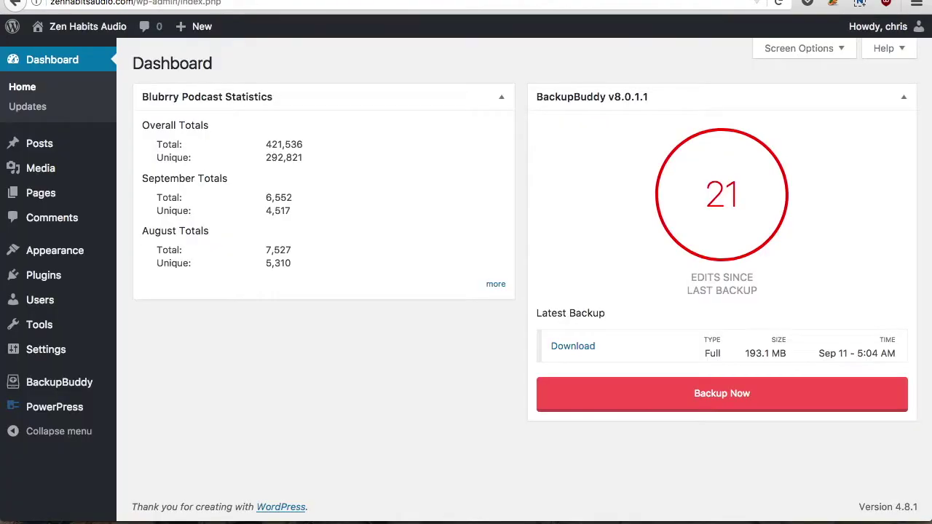
pyautogui.moveTo(83, 275)
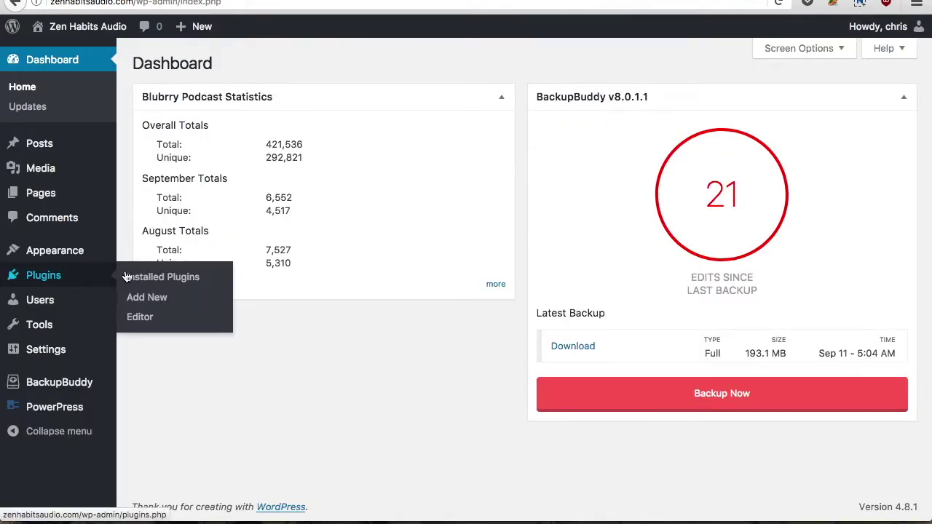
pyautogui.click(147, 303)
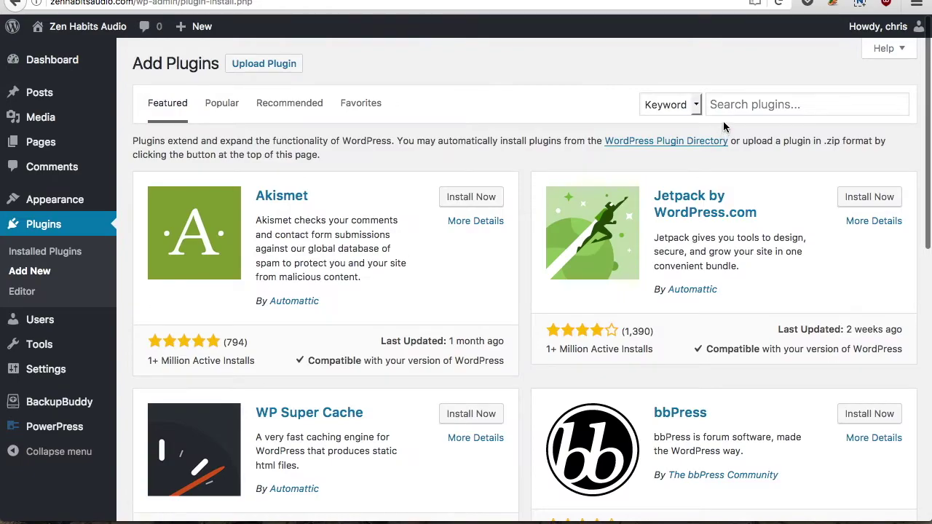
pyautogui.click(727, 108)
pyautogui.write('wp')
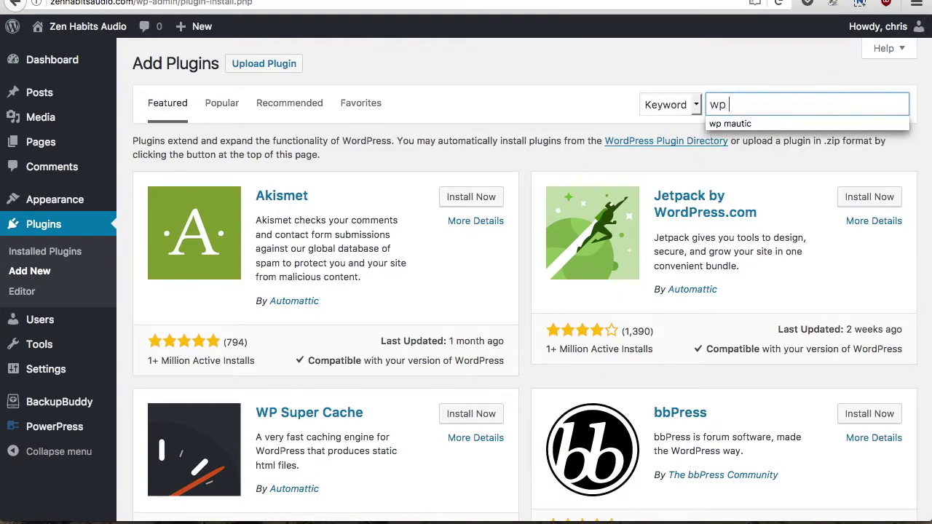
pyautogui.write(' m')
pyautogui.click(763, 123)
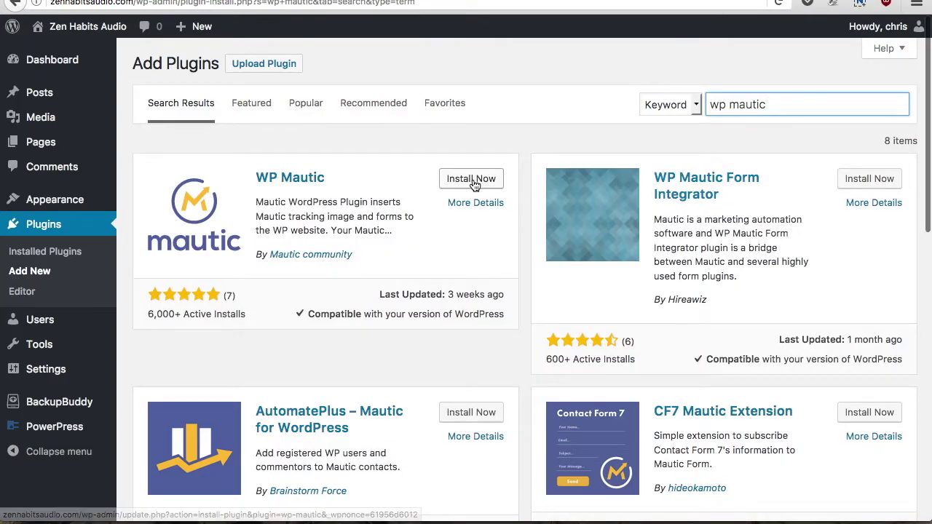
pyautogui.click(471, 180)
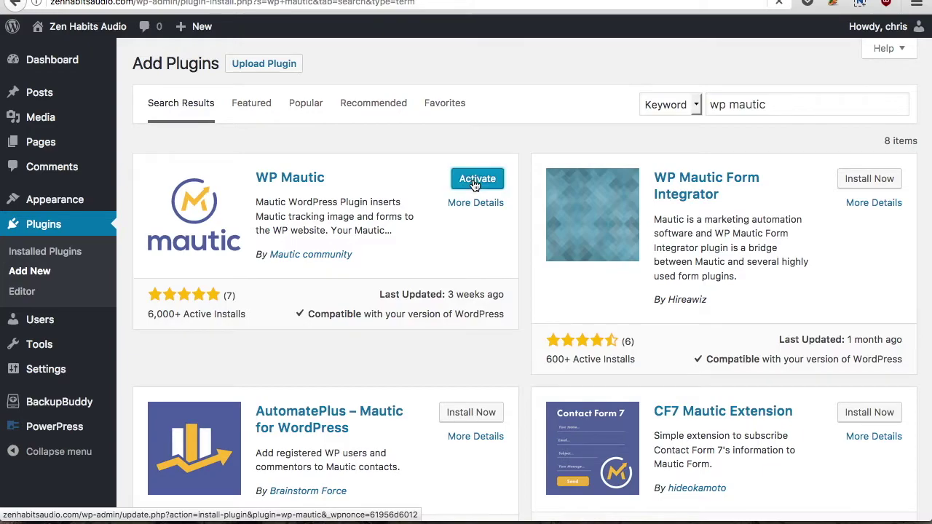
pyautogui.click(474, 182)
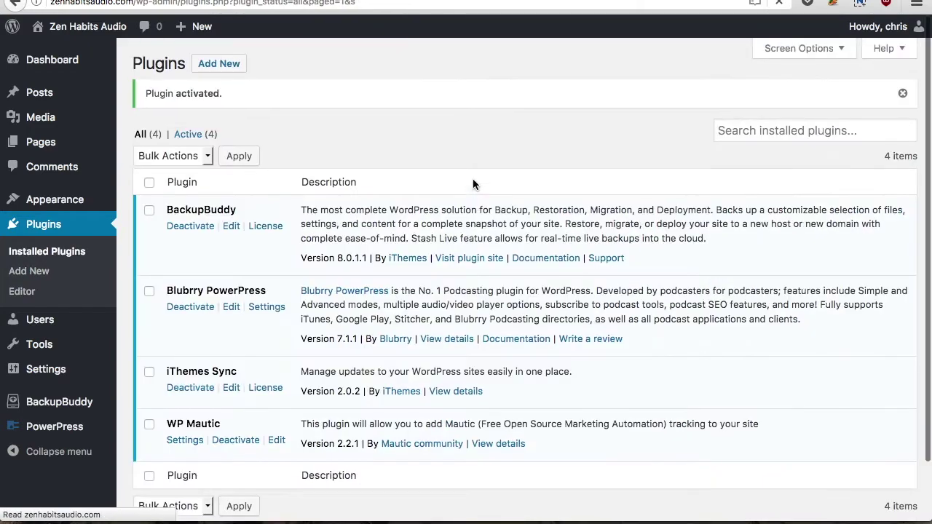
# Open WP Mautic's Settings from the Plugins list, focus the Mautic URL field, then go to the Mautic tab.
pyautogui.scroll(-2, 472, 182)
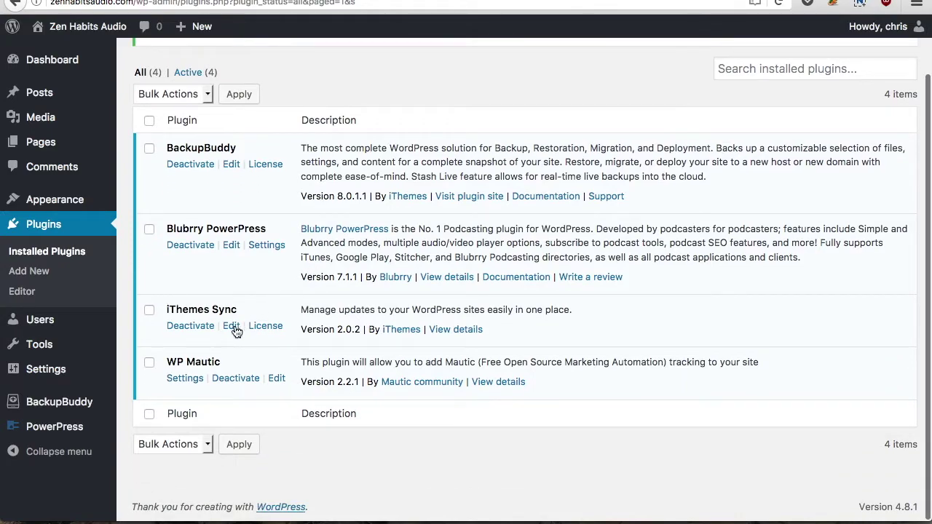
pyautogui.click(185, 379)
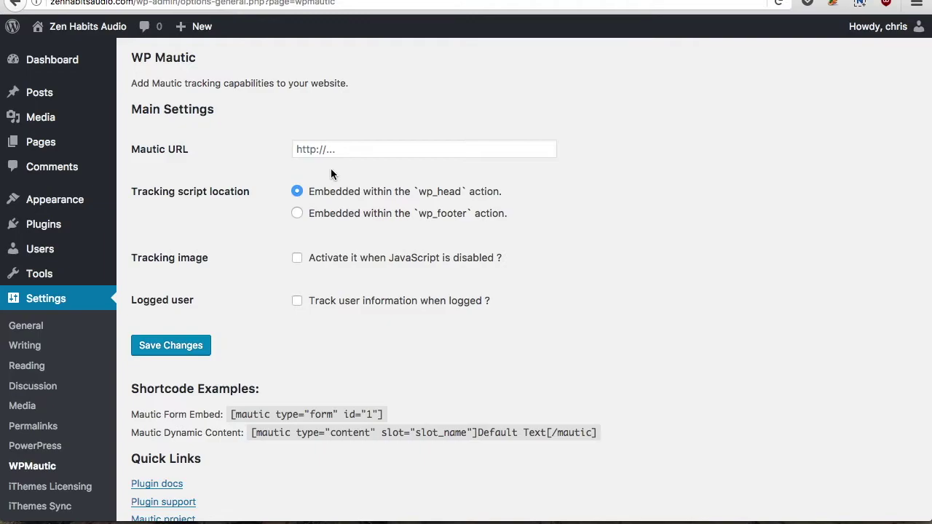
pyautogui.click(343, 148)
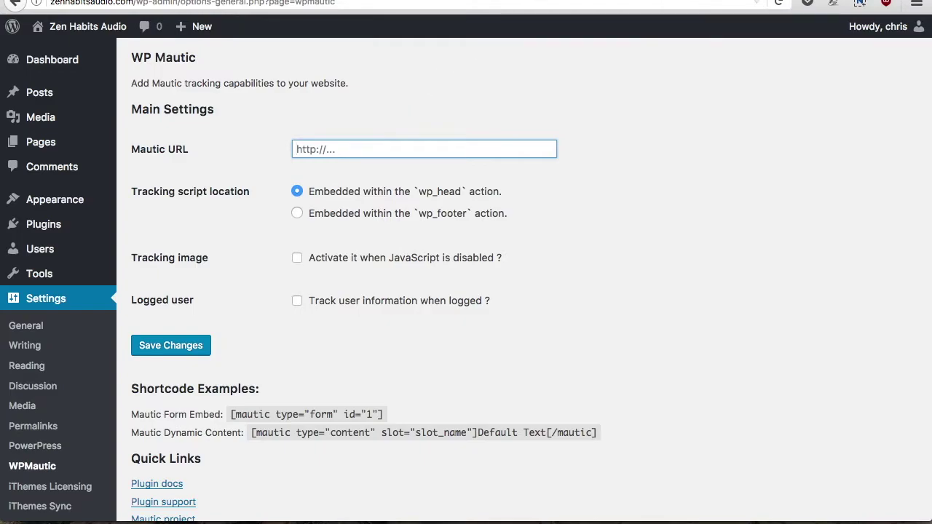
pyautogui.hotkey('ctrl', 'Tab')
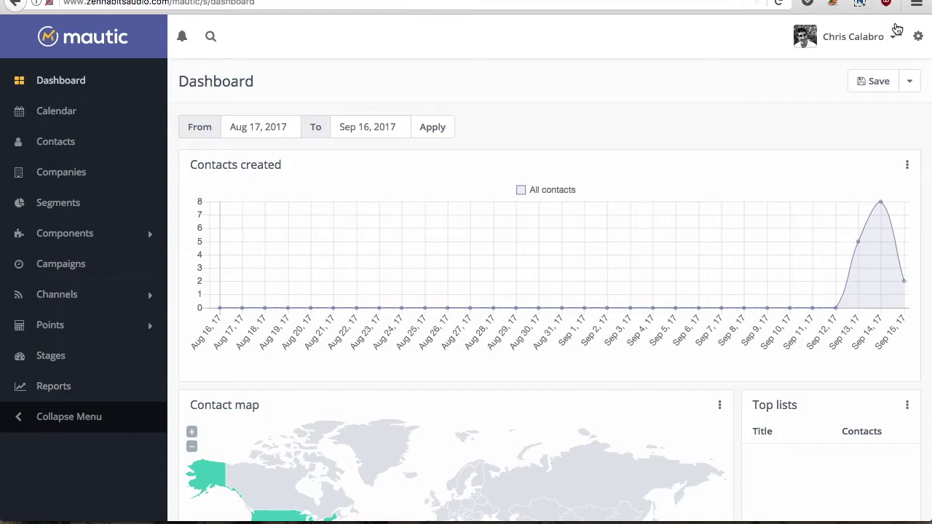
pyautogui.click(918, 36)
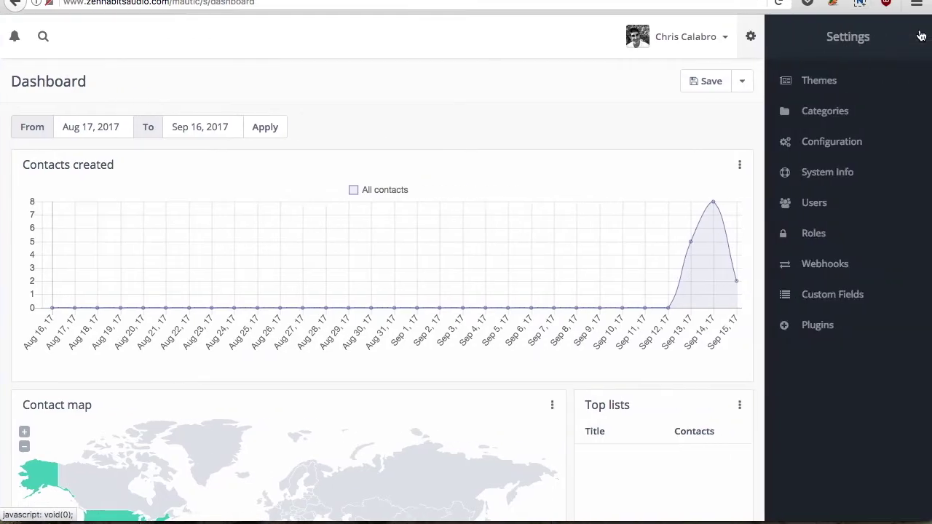
pyautogui.click(831, 140)
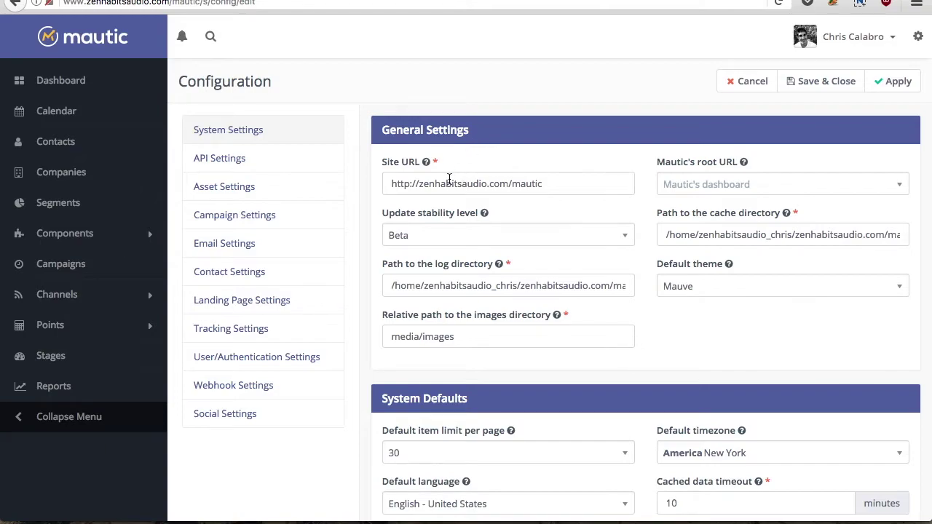
pyautogui.tripleClick(449, 182)
pyautogui.hotkey('ctrl', 'c')
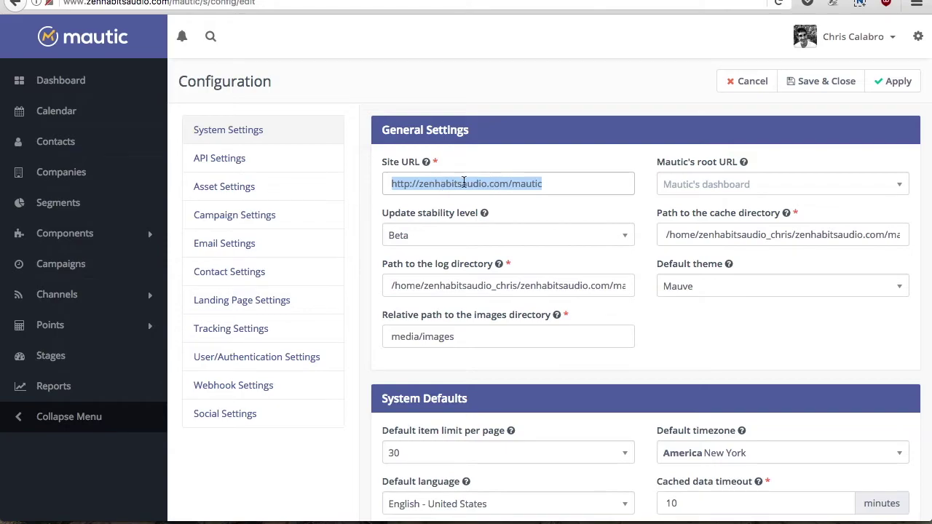
pyautogui.hotkey('ctrl', 'Tab')
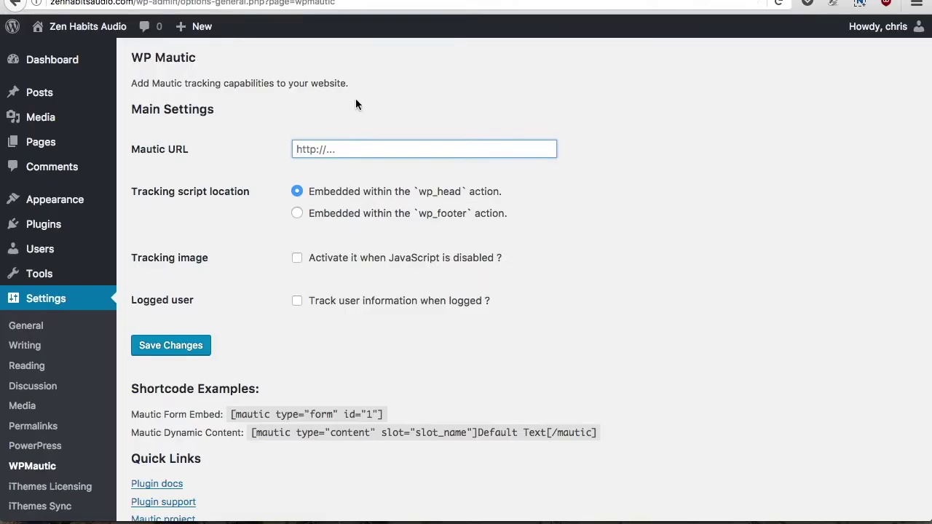
pyautogui.hotkey('ctrl', 'v')
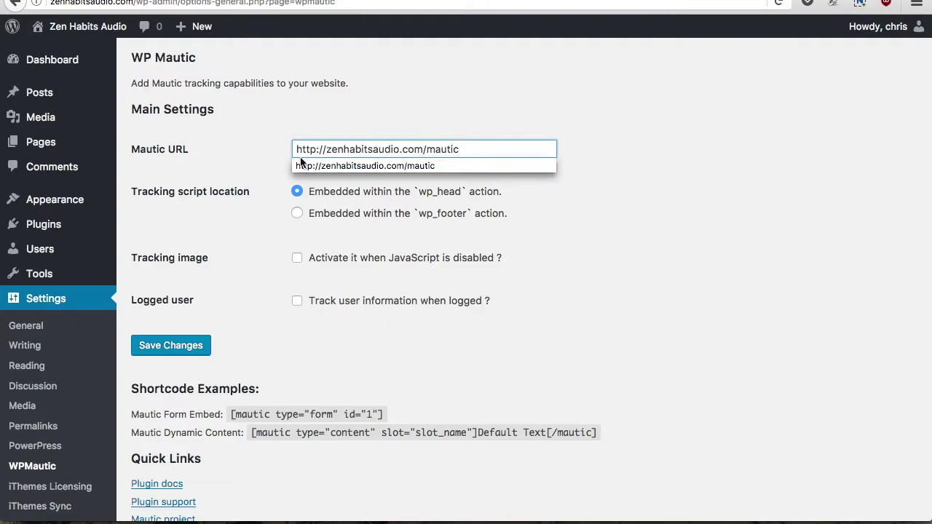
pyautogui.click(272, 176)
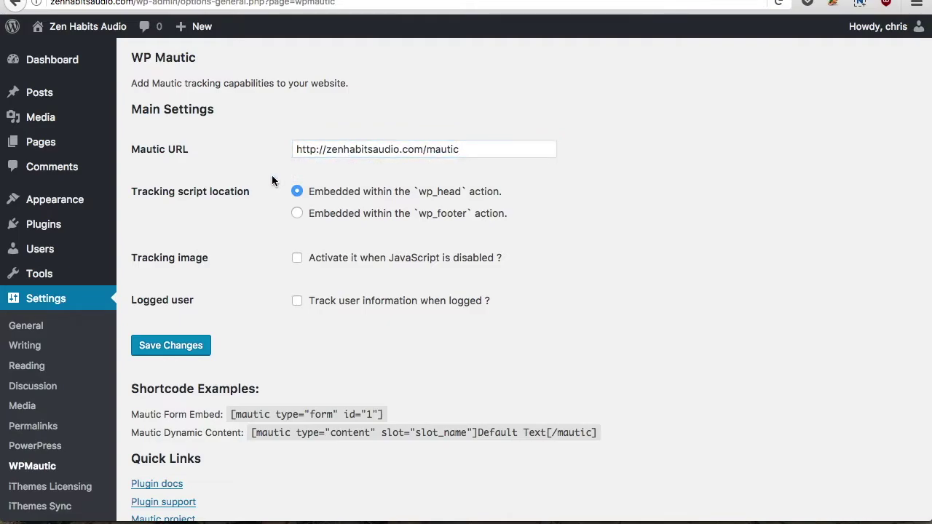
pyautogui.scroll(-1, 271, 180)
pyautogui.click(180, 314)
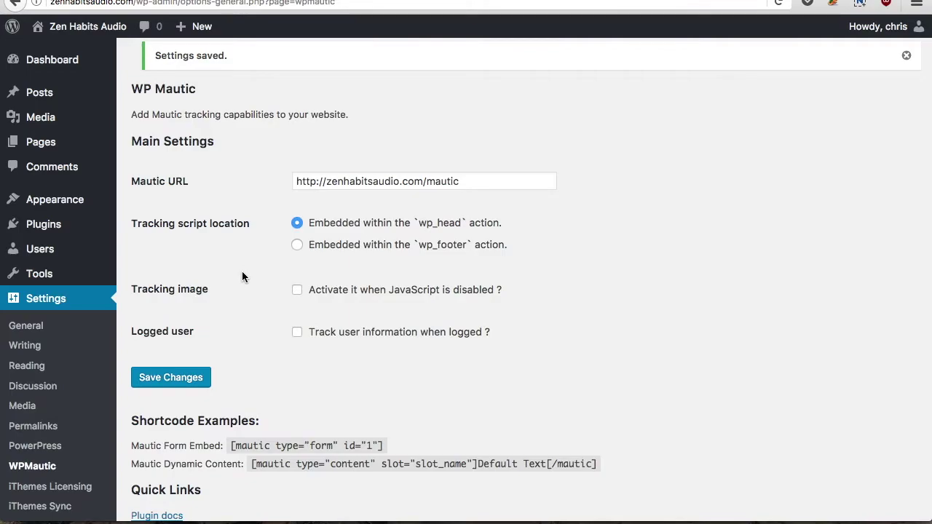
# Choose wp_footer for the tracking script, enable the tracking image when JavaScript is disabled, and save.
pyautogui.click(297, 247)
pyautogui.click(298, 292)
pyautogui.click(294, 183)
pyautogui.click(204, 380)
# View the Zen Habits Audio homepage source, find 'mtc.js', and enlarge the text.
pyautogui.moveTo(80, 26)
pyautogui.click(77, 54)
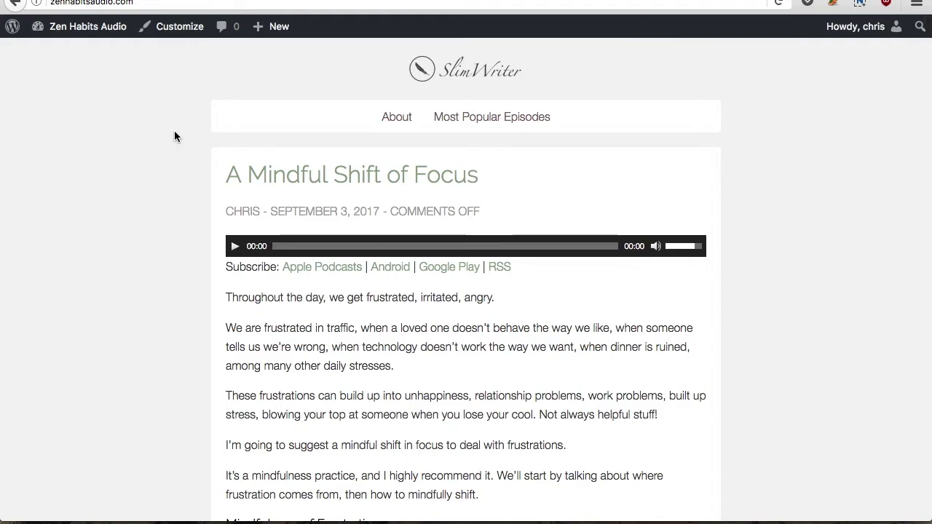
pyautogui.press('super+alt+u')
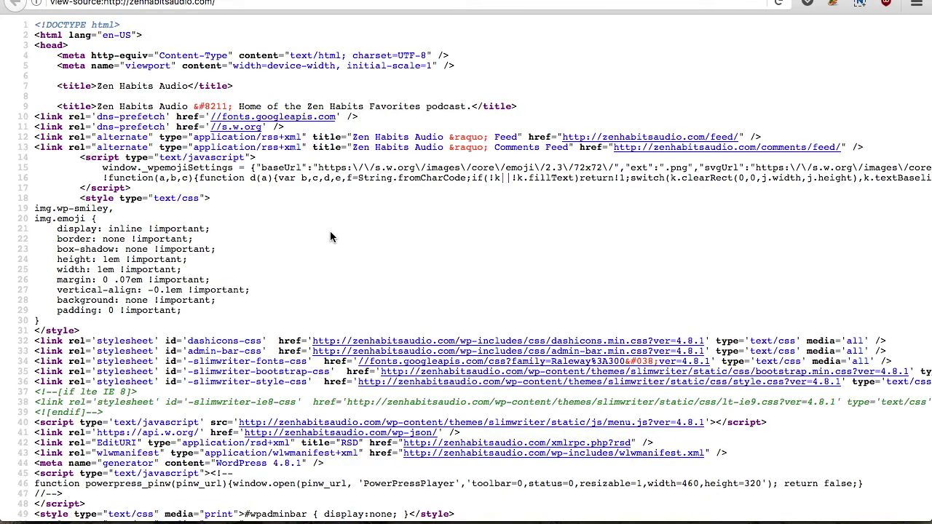
pyautogui.press('super+f')
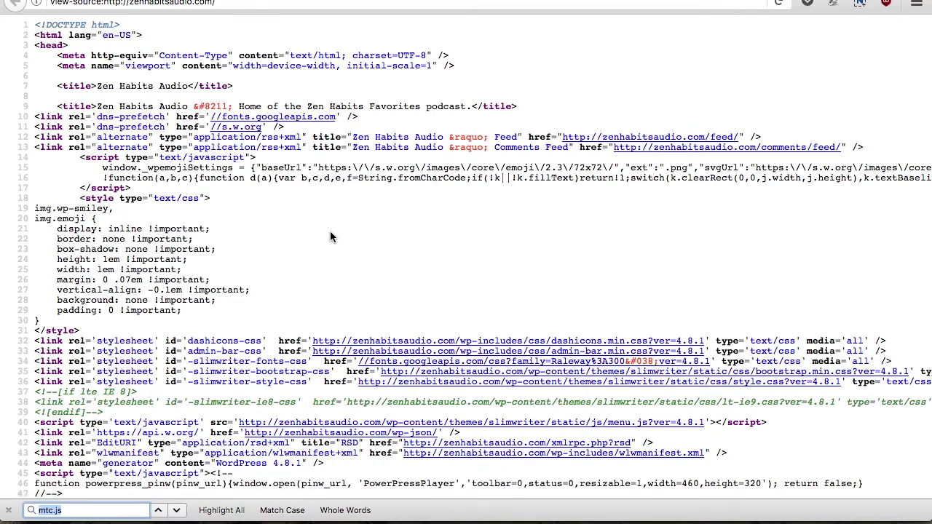
pyautogui.click(74, 510)
pyautogui.press('Escape')
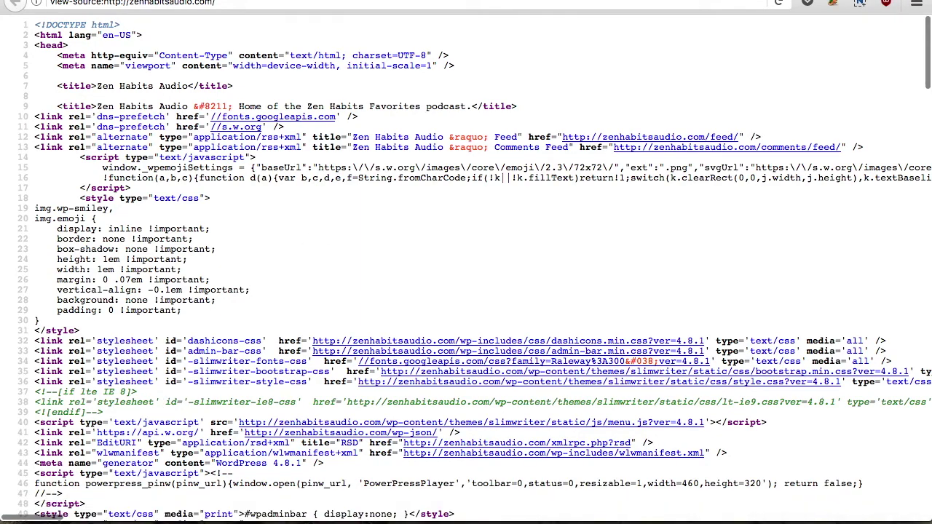
pyautogui.press('super+f')
pyautogui.press('Return')
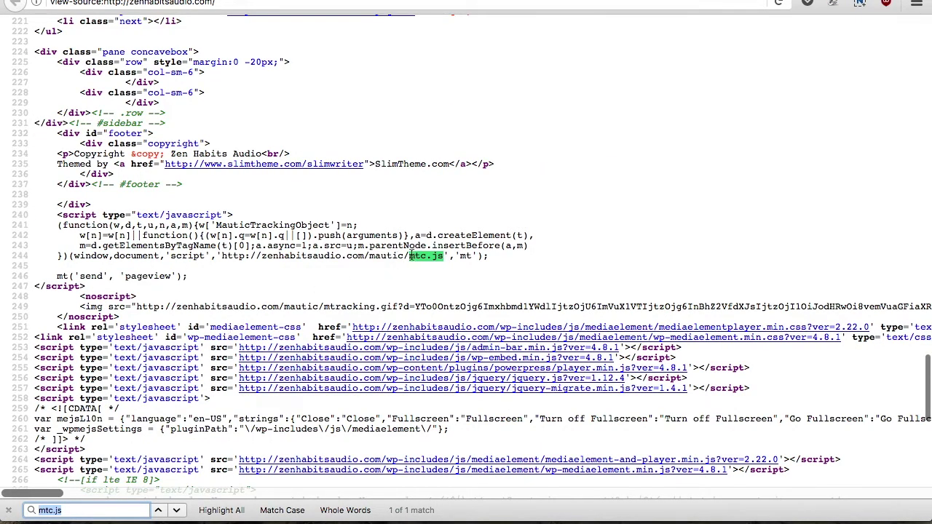
pyautogui.press('super+plus')
pyautogui.press('super+plus')
pyautogui.press('super+plus')
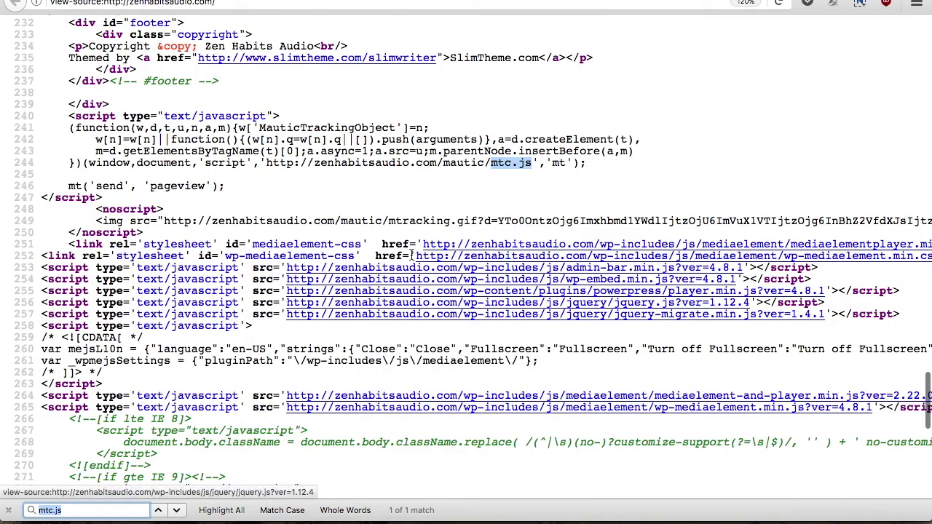
pyautogui.scroll(-3, 411, 259)
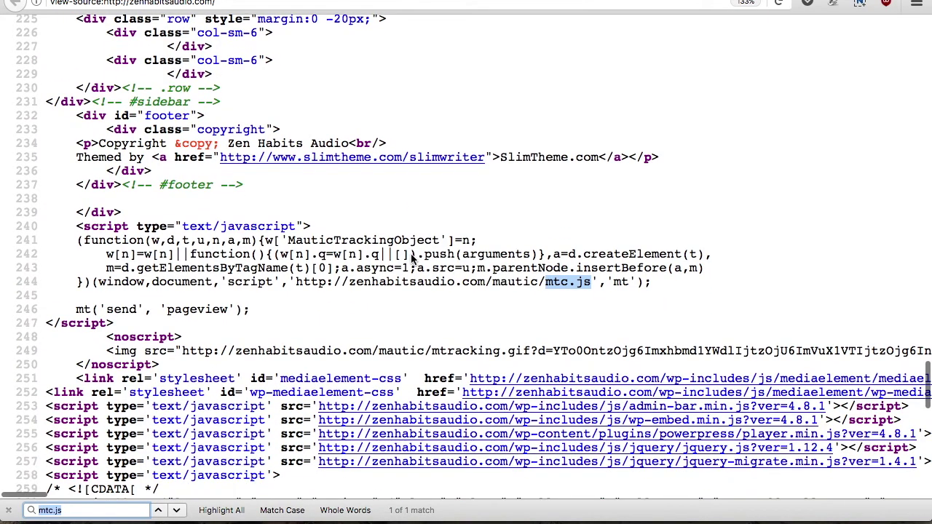
# Highlight the Mautic tracking script lines 240–247 and the noscript mtracking.gif lines 248–250.
pyautogui.moveTo(137, 329); pyautogui.dragTo(37, 225)
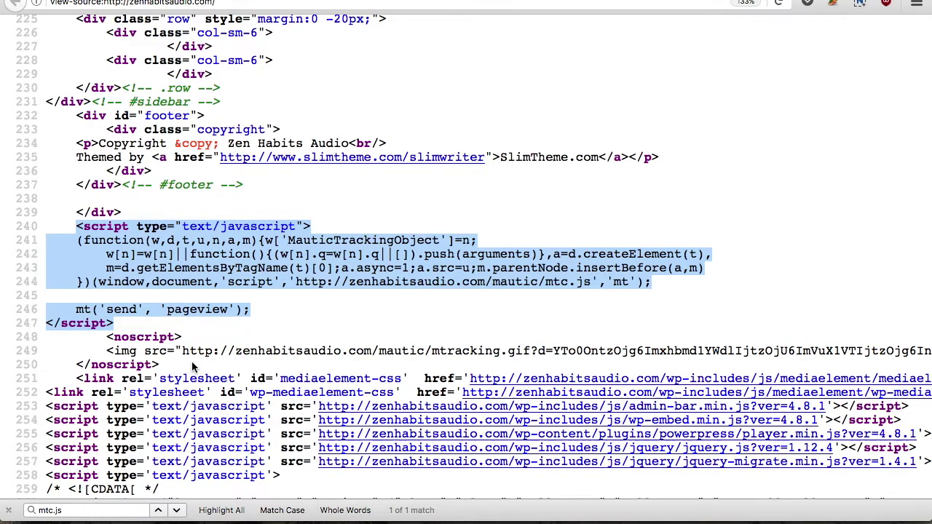
pyautogui.moveTo(155, 362); pyautogui.dragTo(91, 339)
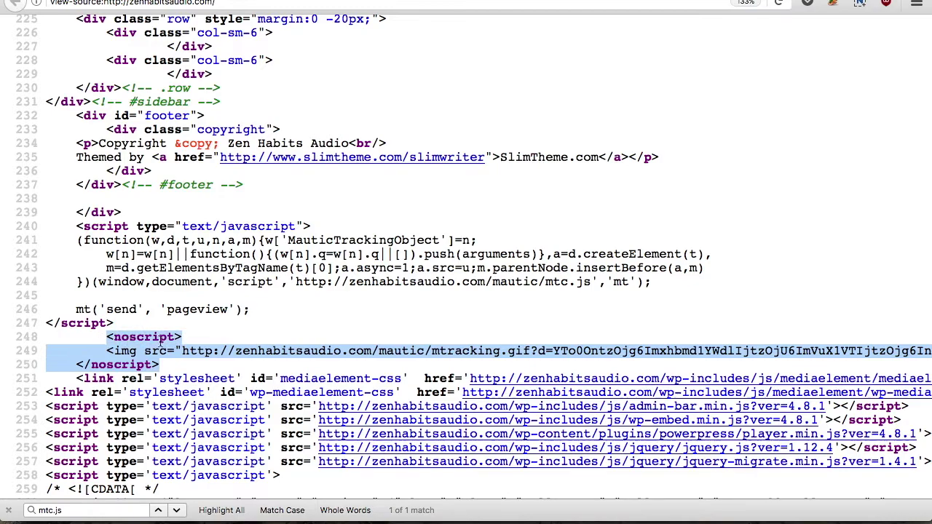